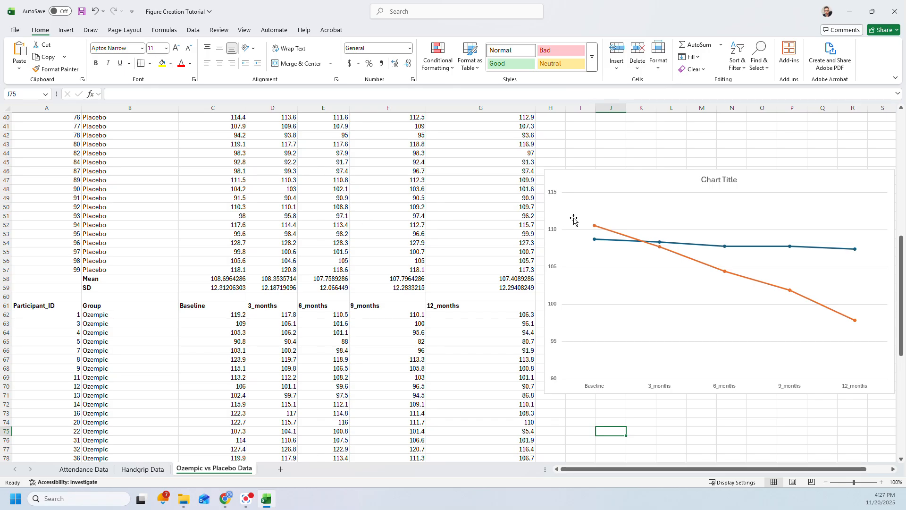
- Nudge the chart, turn on Error Bars for both lines, and expand the error bar type list
mouse_move(596, 229)
mouse_move(788, 251)
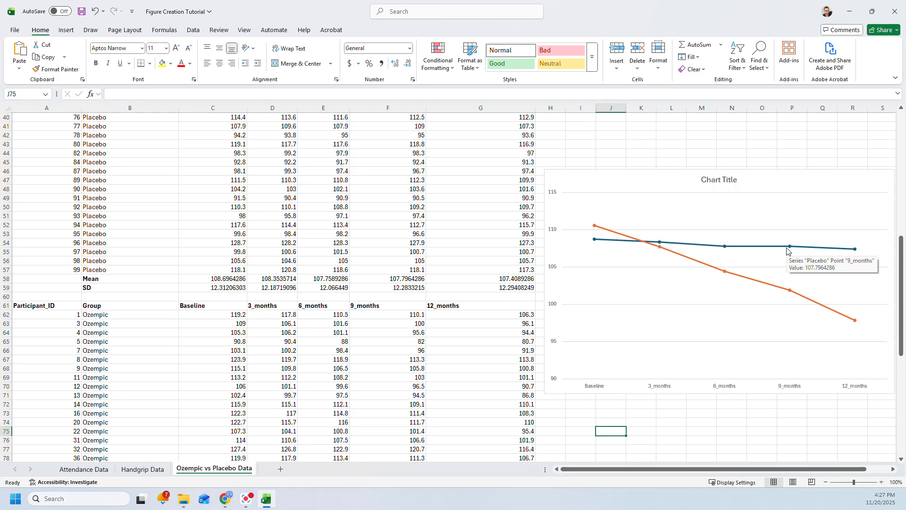
click(685, 172)
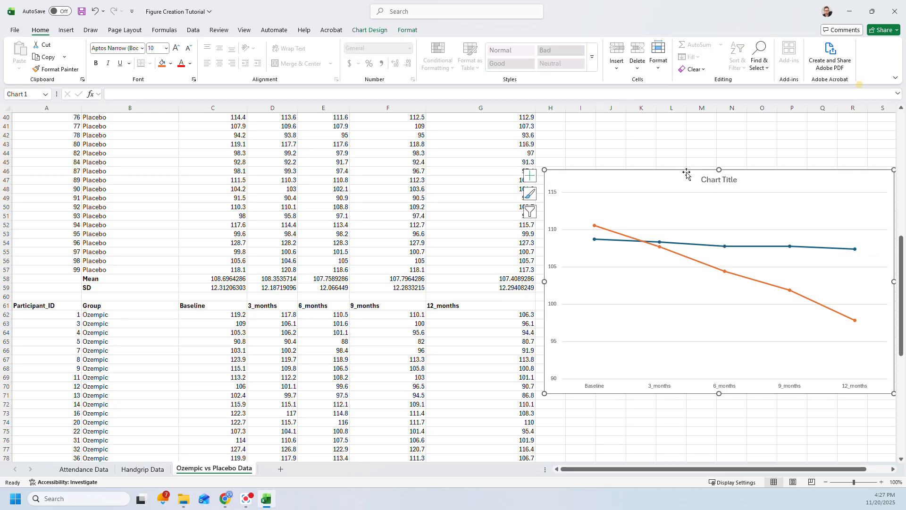
mouse_move(685, 172)
mouse_down()
mouse_move(642, 166)
mouse_move(697, 172)
mouse_up()
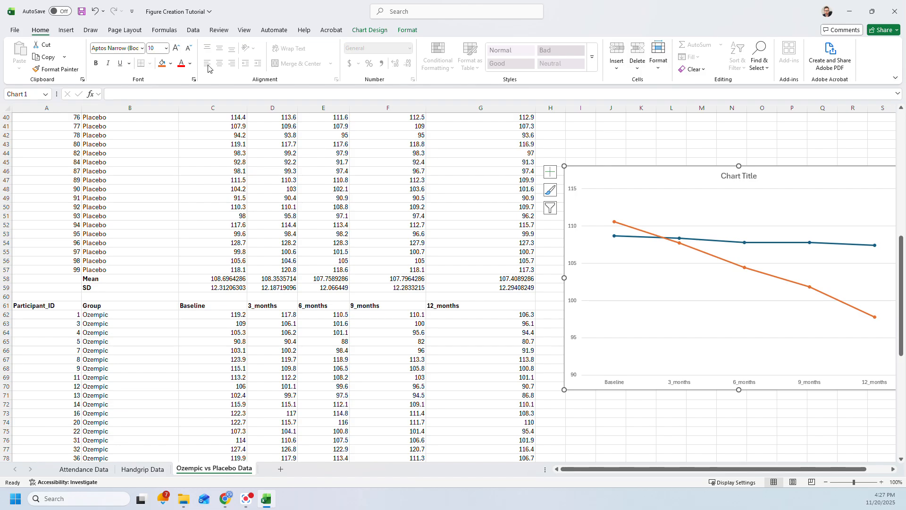
click(550, 174)
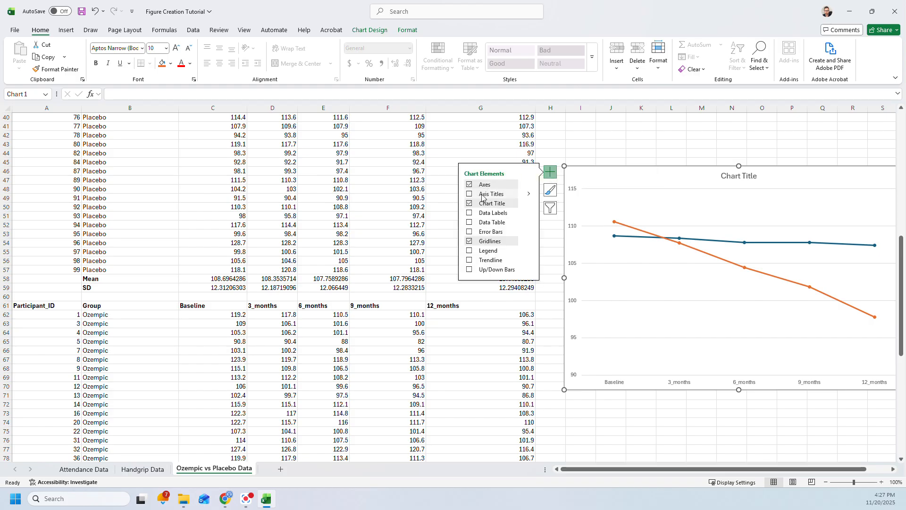
click(469, 232)
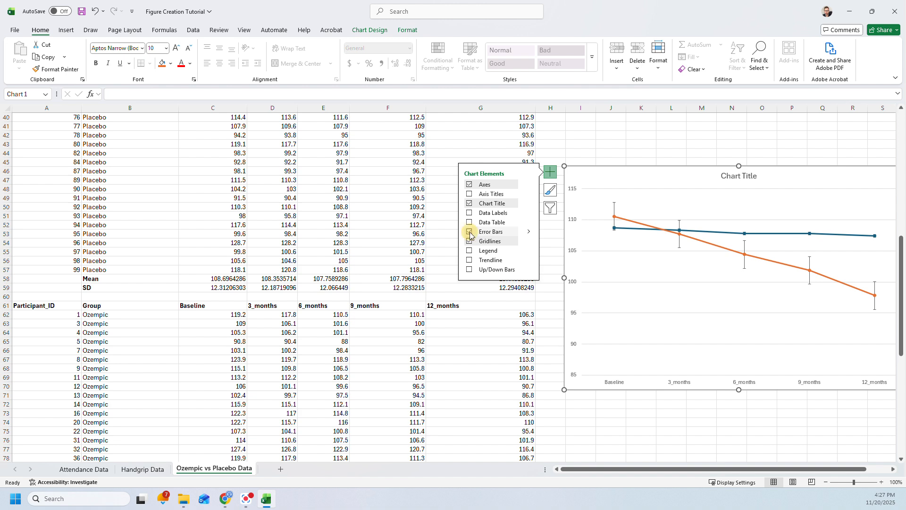
click(529, 235)
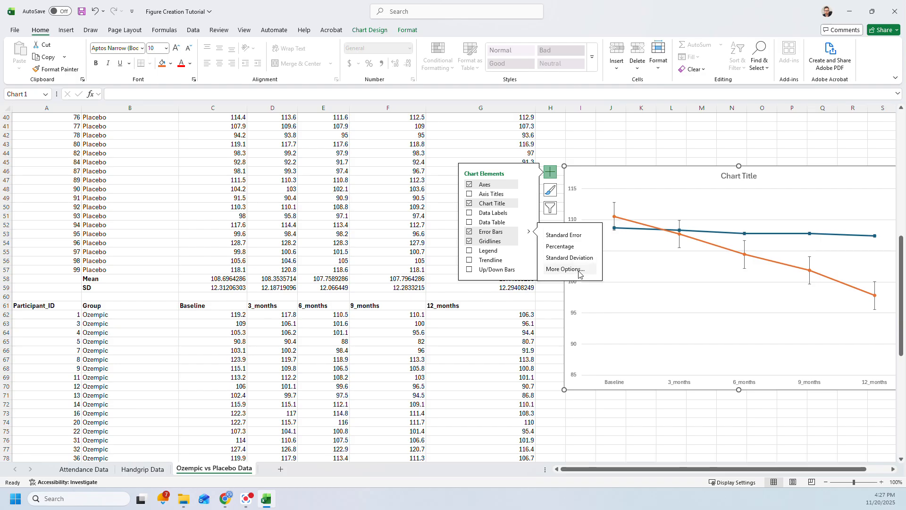
- Open More Options for error bars and choose the Placebo series in Add Error Bars
click(568, 260)
click(559, 271)
click(559, 271)
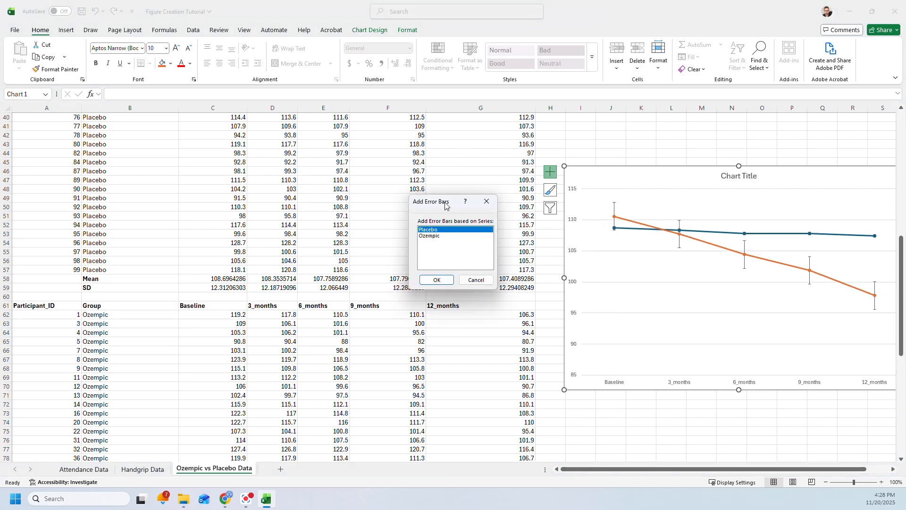
drag(446, 202, 455, 176)
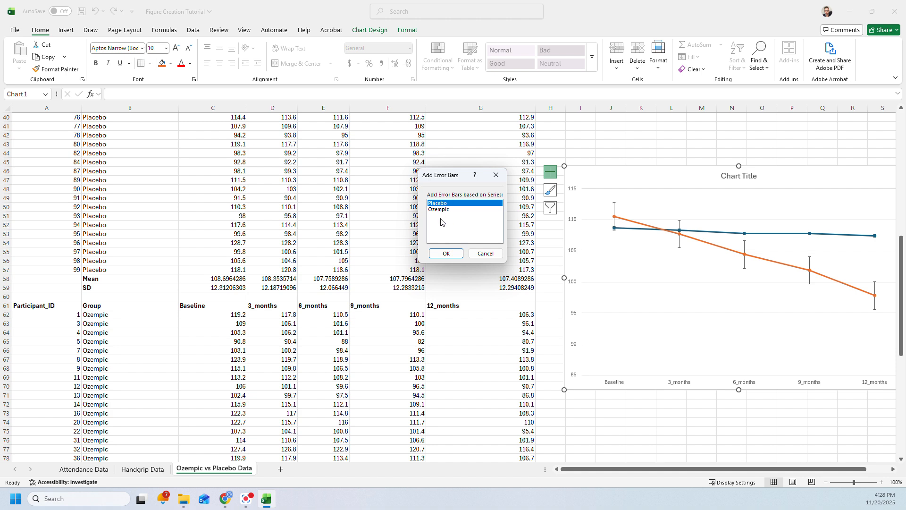
click(446, 255)
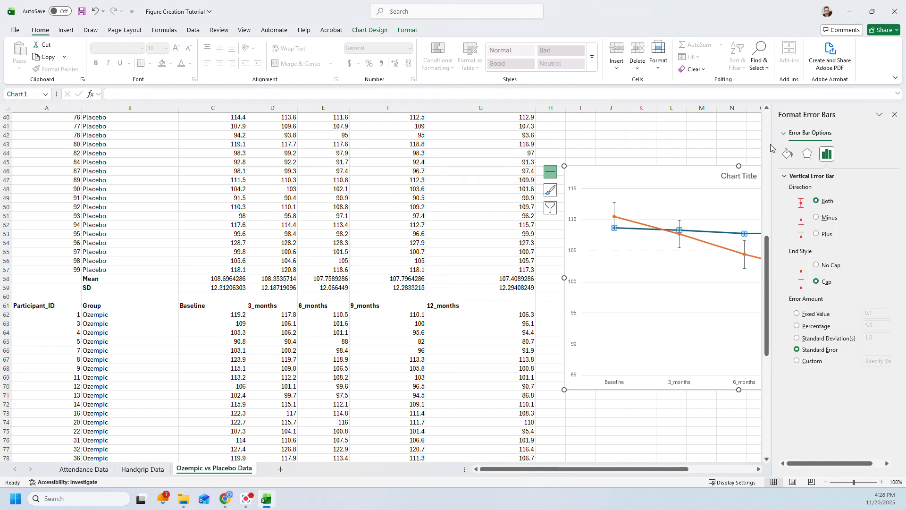
- Float and enlarge the Format Error Bars pane, then set the Placebo error amount to Custom
drag(772, 148, 463, 153)
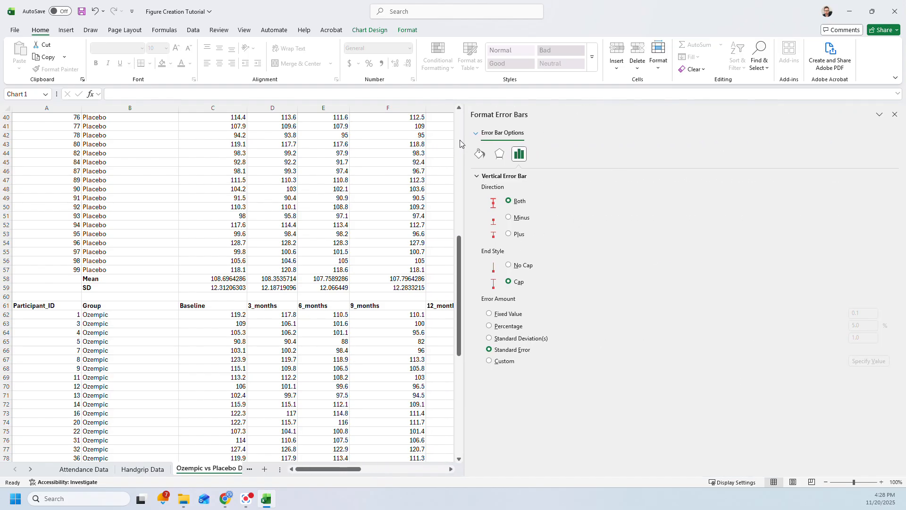
drag(822, 111, 241, 31)
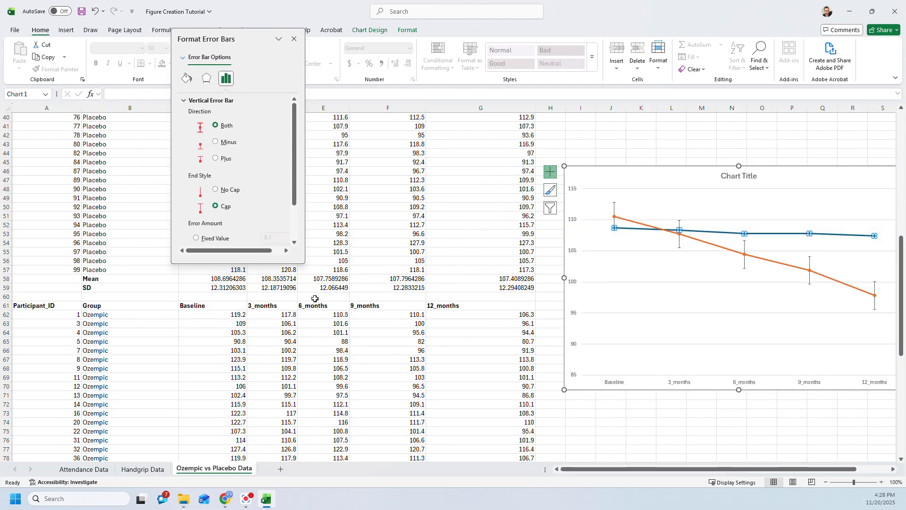
drag(304, 265, 501, 444)
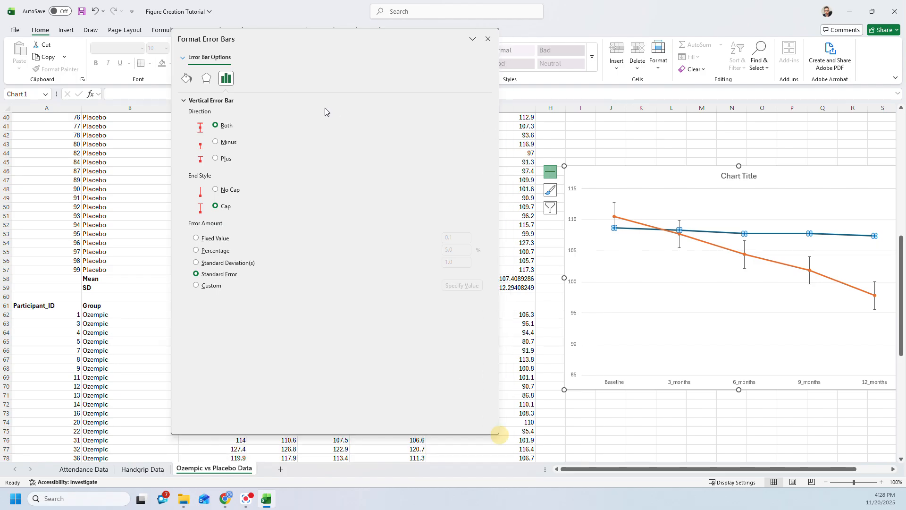
drag(344, 37, 357, 56)
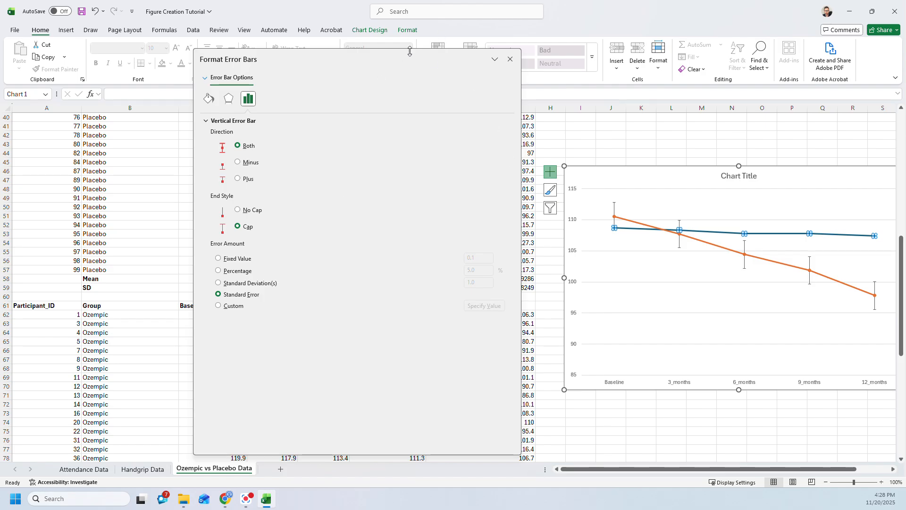
drag(410, 60, 888, 52)
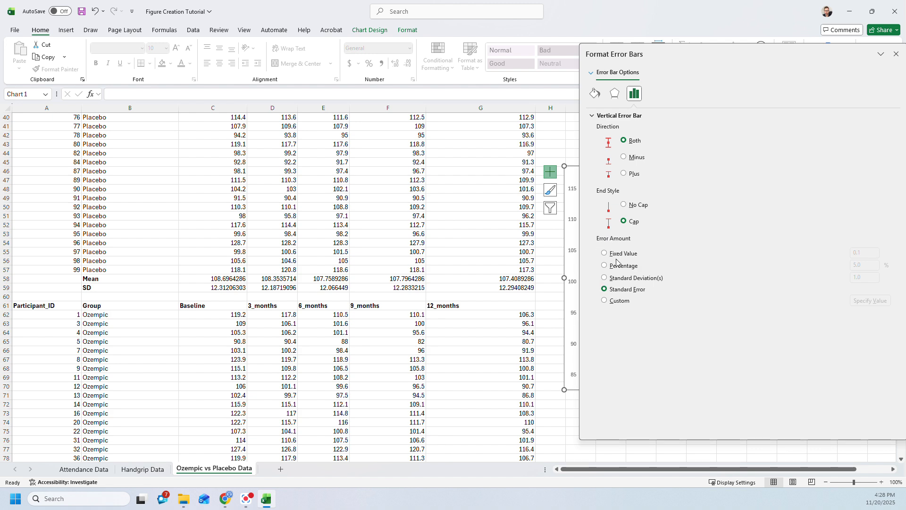
click(604, 302)
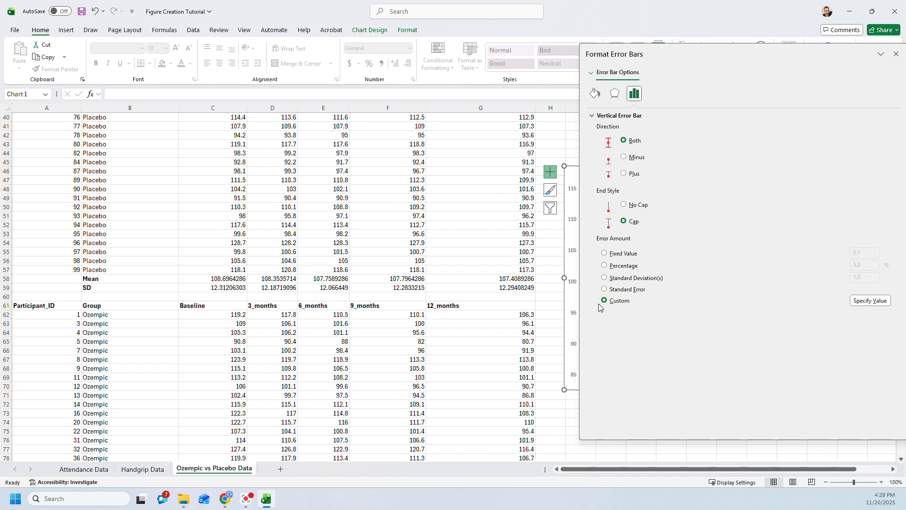
- Open Specify Value and clear the default ={1} from both the positive and negative fields
click(863, 303)
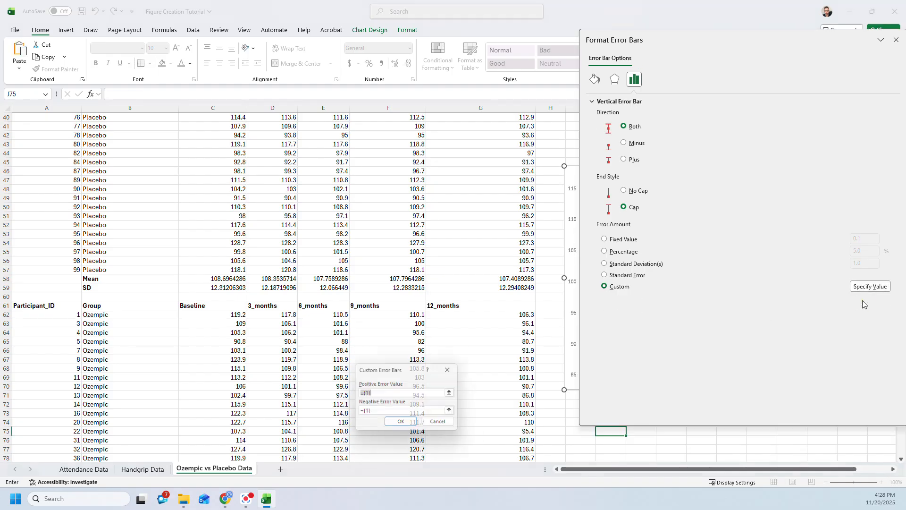
drag(386, 375, 377, 172)
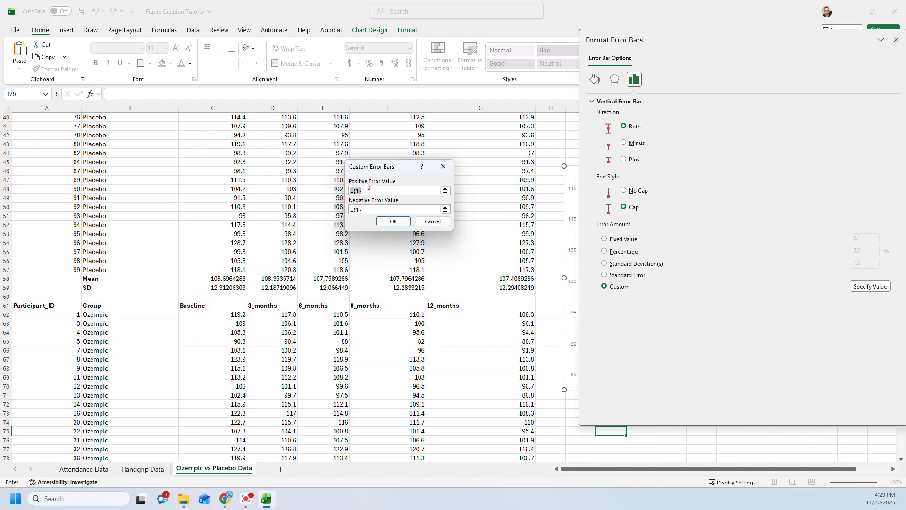
drag(386, 167, 358, 150)
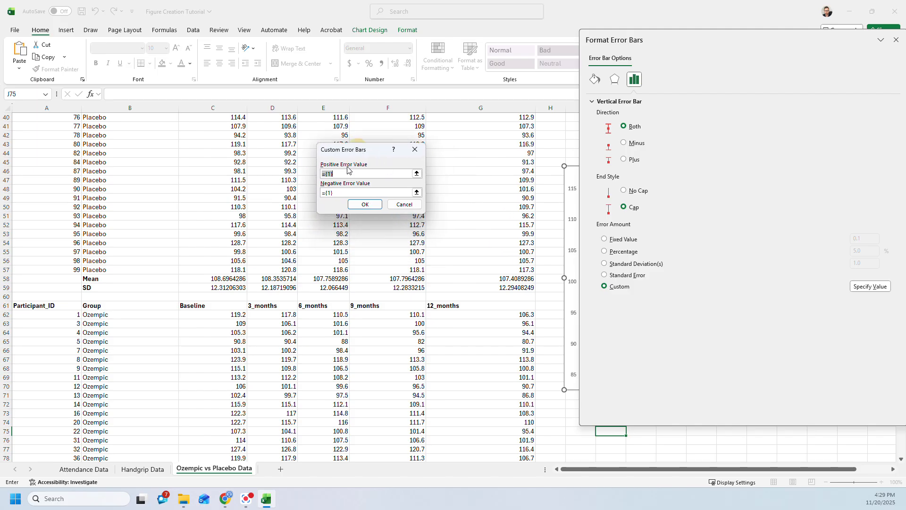
key(BackSpace)
drag(339, 192, 277, 189)
key(BackSpace)
- Select C59:G59 as the Positive Error Value and again as the Negative Error Value
click(345, 175)
drag(206, 289, 451, 287)
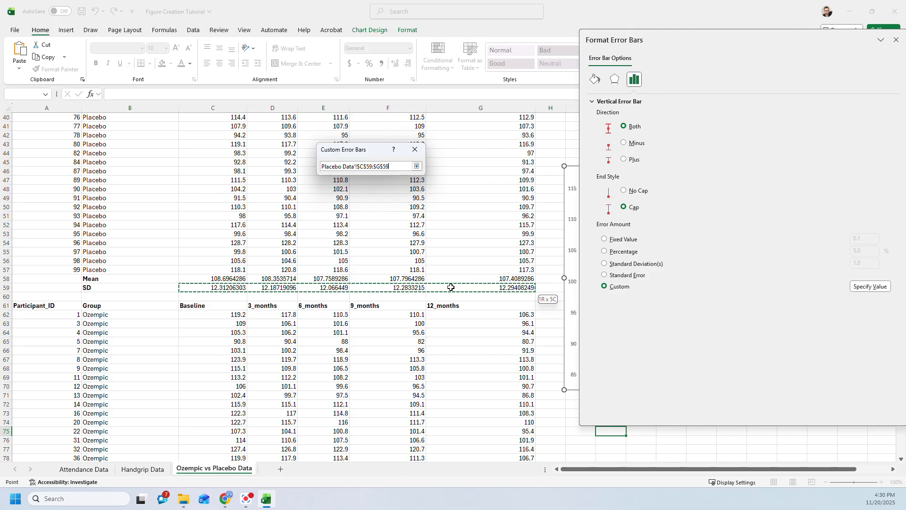
drag(451, 287, 451, 286)
click(387, 192)
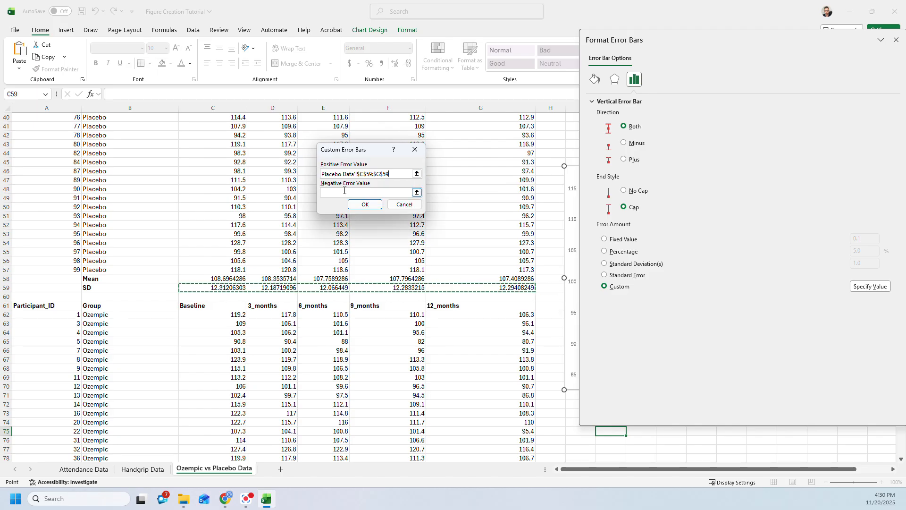
drag(202, 289, 502, 291)
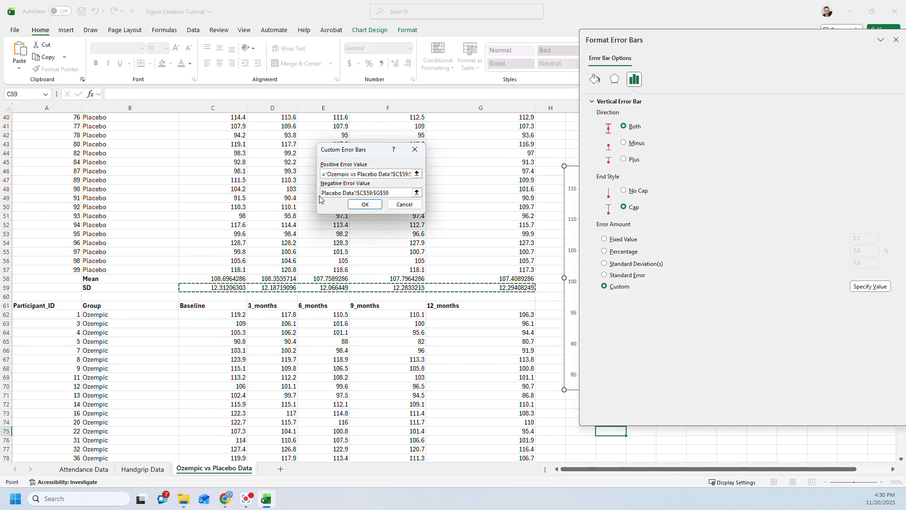
- Confirm the C59:G59 custom values and move the Format pane down below the chart
click(364, 204)
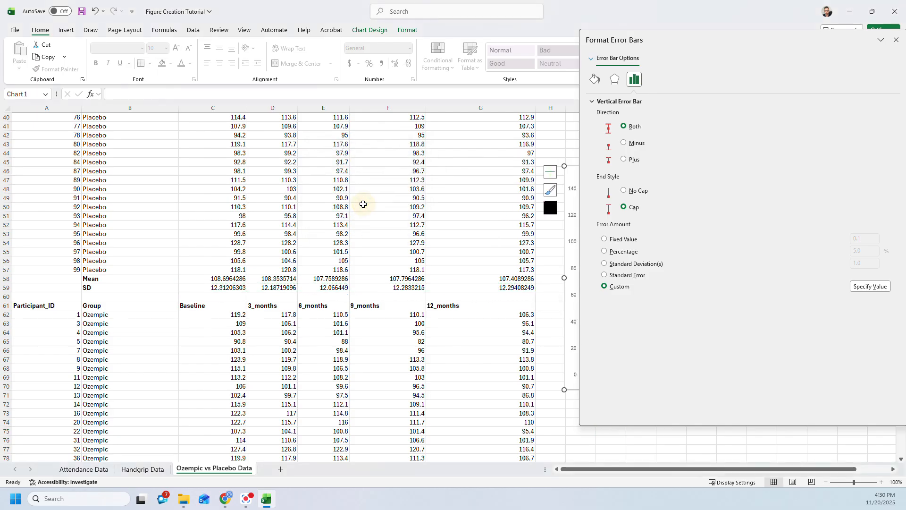
drag(598, 83, 255, 87)
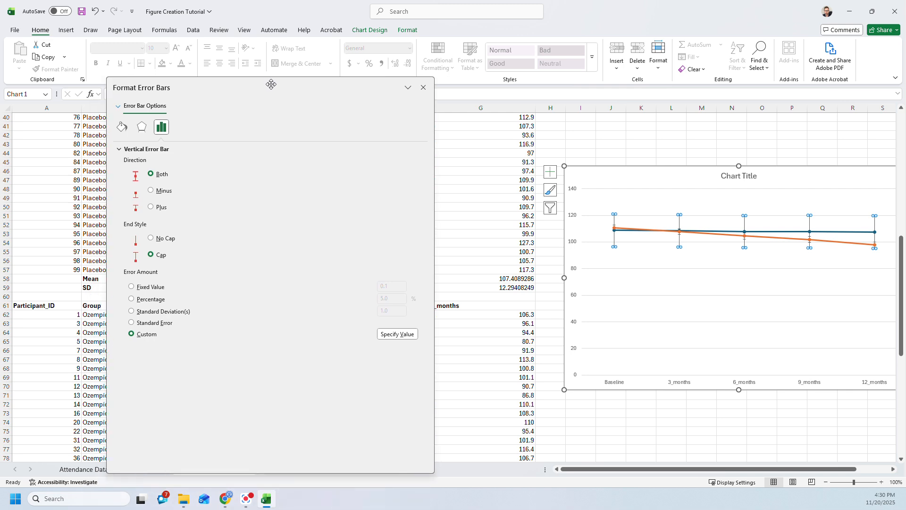
click(597, 270)
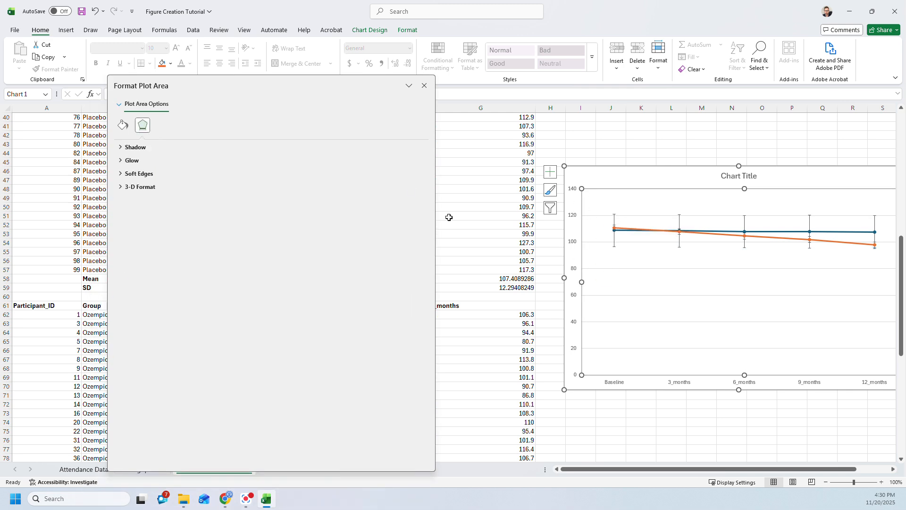
drag(294, 87, 336, 421)
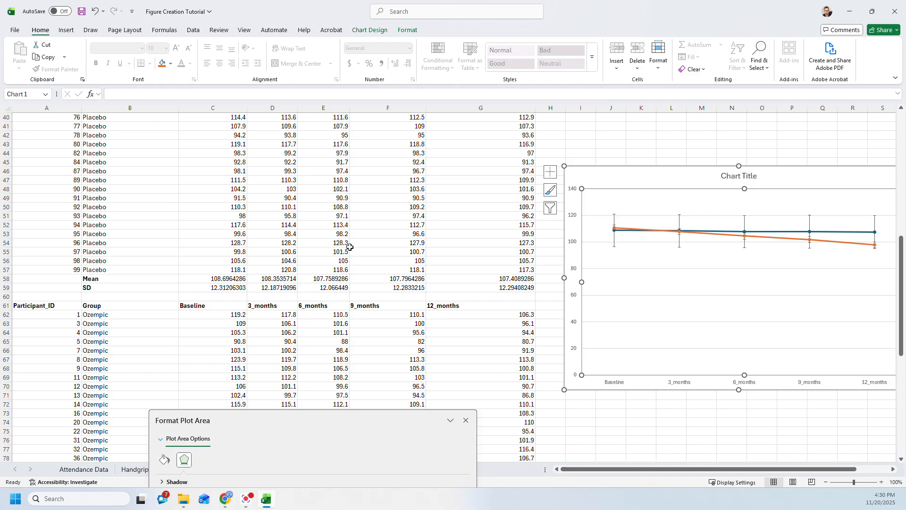
- Check the AVERAGE formula in C58 and the STDEV formula in C59
click(195, 277)
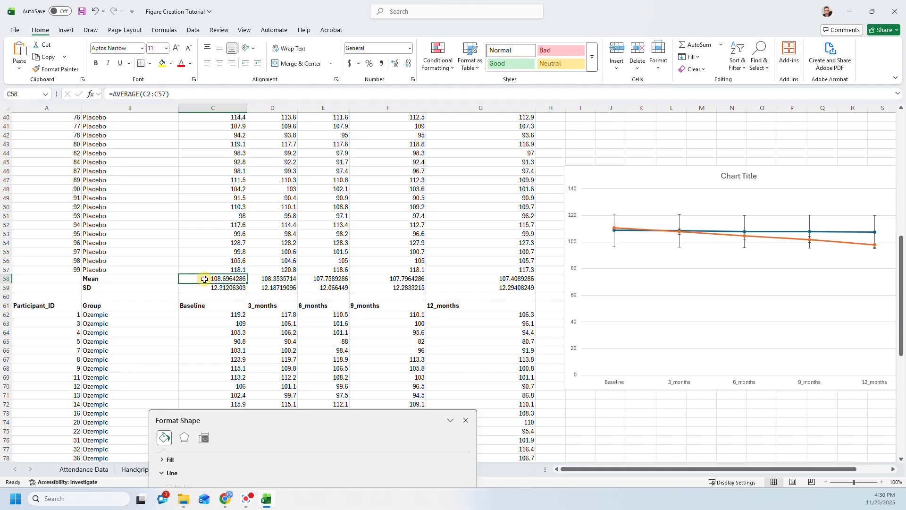
click(205, 287)
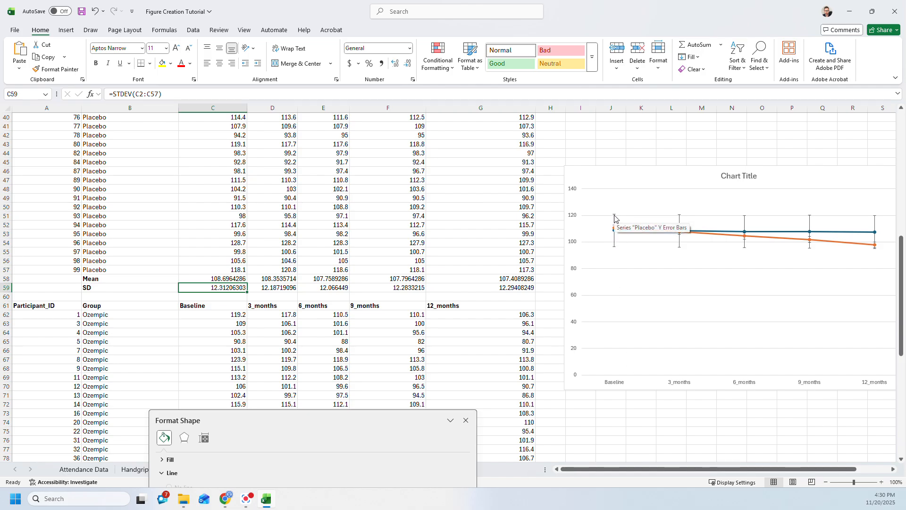
drag(352, 423, 348, 376)
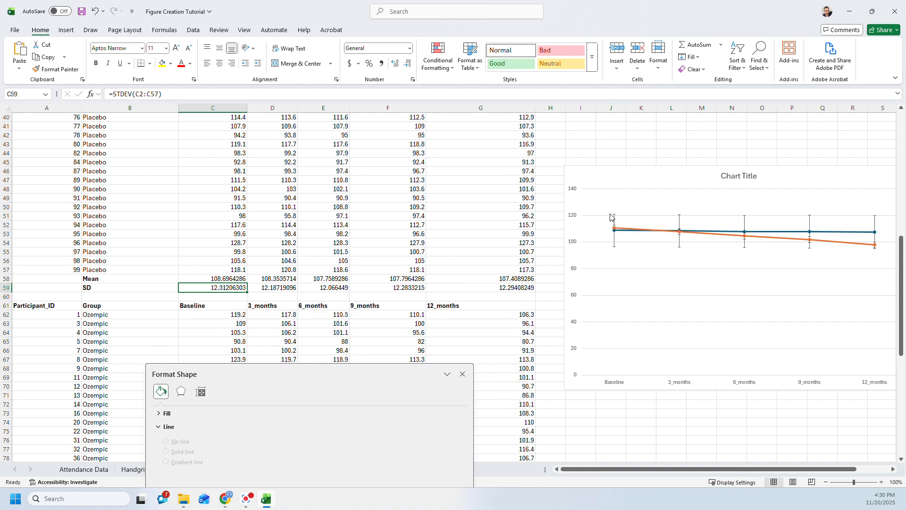
drag(362, 378, 339, 105)
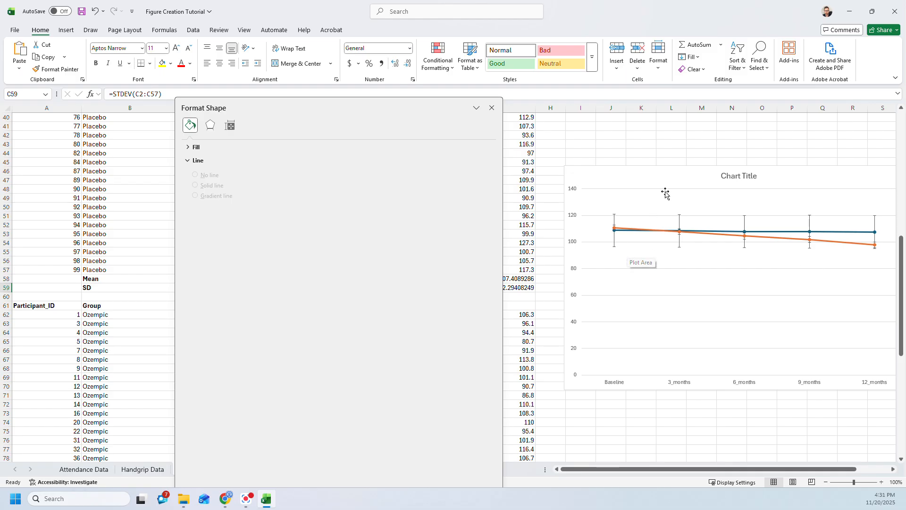
- Select the orange Ozempic line to show its Format Data Series settings
click(654, 207)
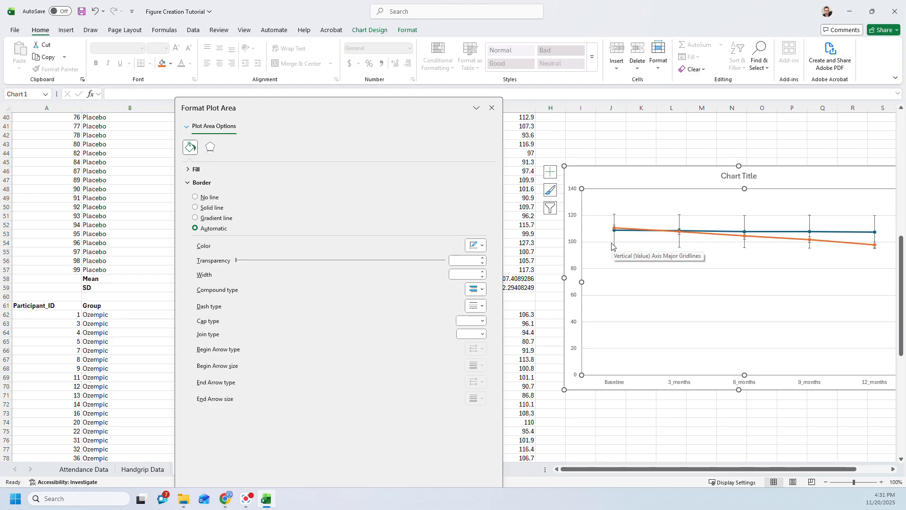
mouse_move(733, 473)
mouse_down()
mouse_move(749, 471)
mouse_move(736, 471)
mouse_up()
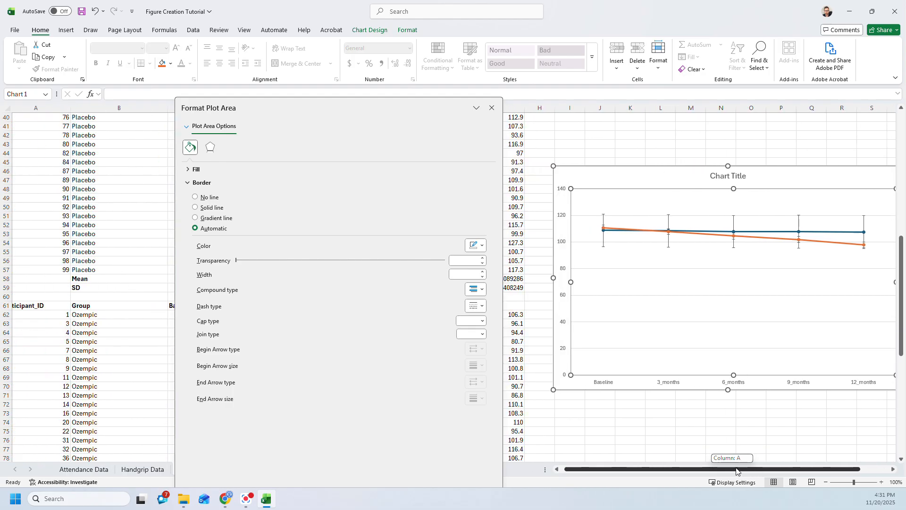
click(849, 247)
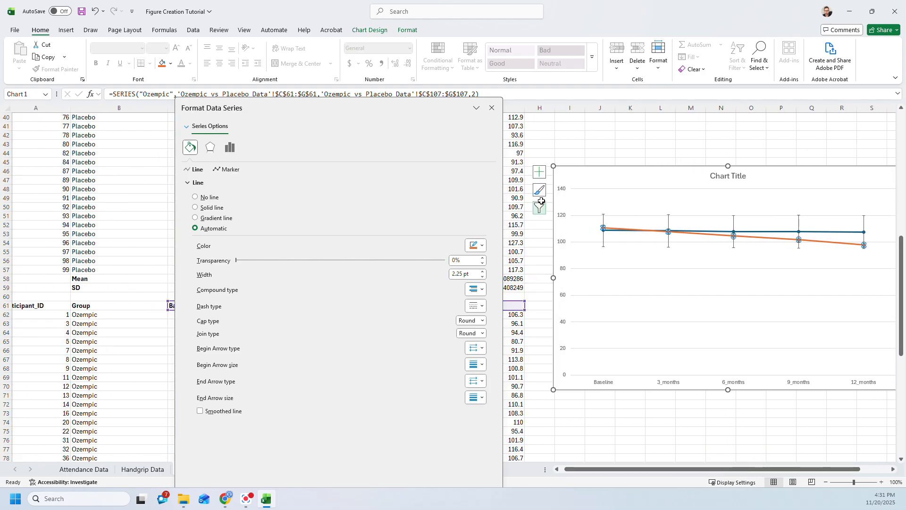
- Open More Options for error bars and set the Ozempic error amount to Custom
click(539, 172)
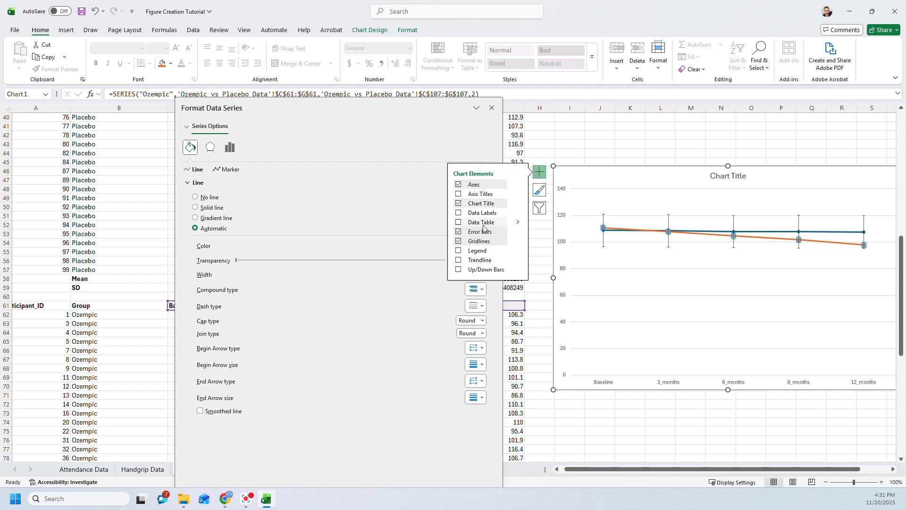
click(517, 232)
click(538, 270)
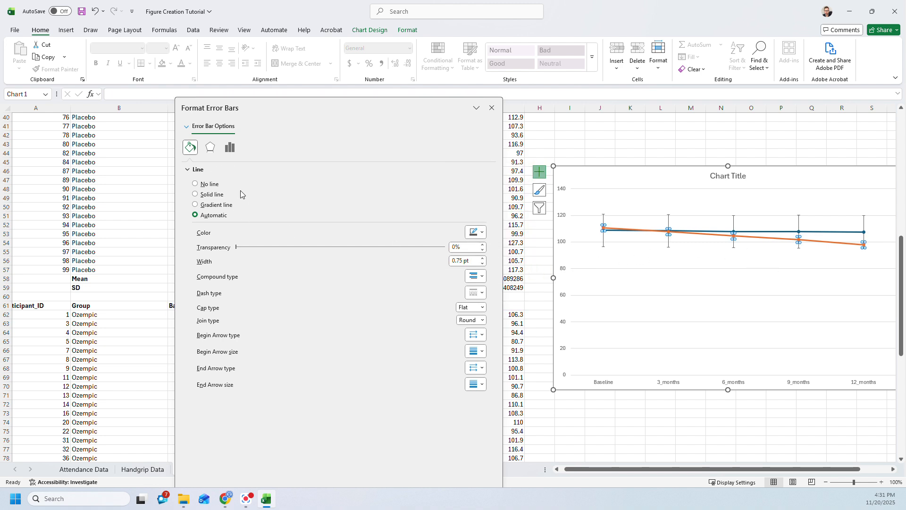
click(229, 148)
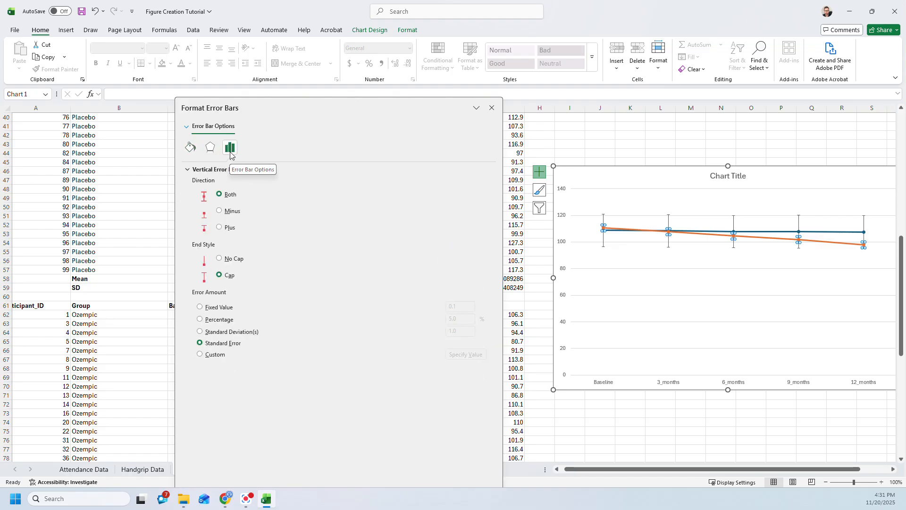
click(200, 355)
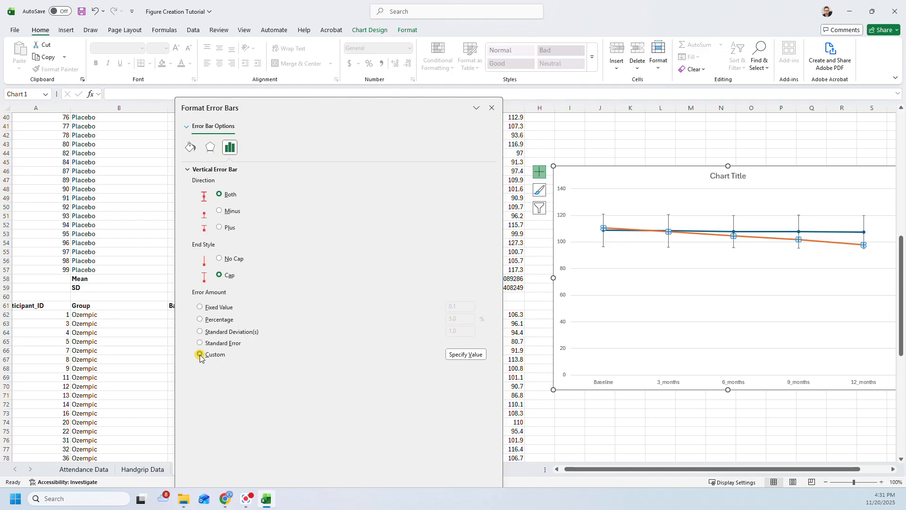
- Start entering a custom value from C108, then cancel the Custom Error Bars dialog
click(465, 354)
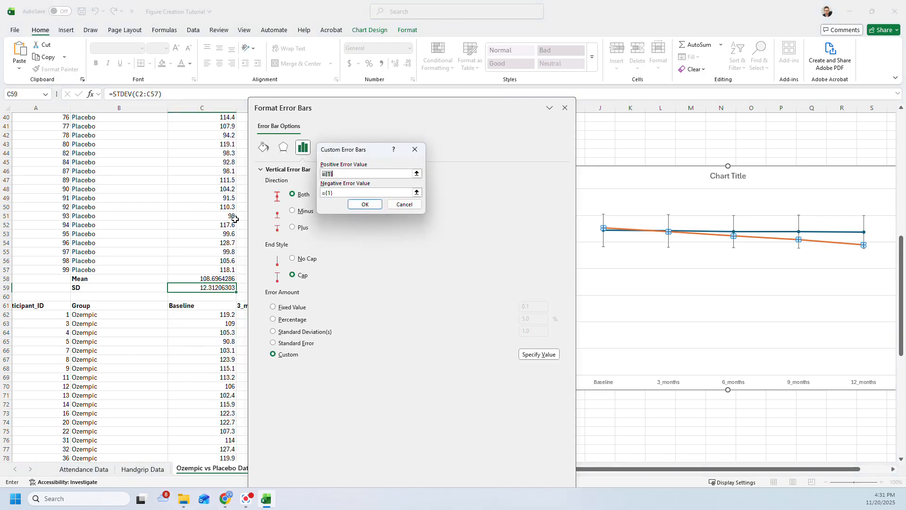
scroll(120, 239, down, 12)
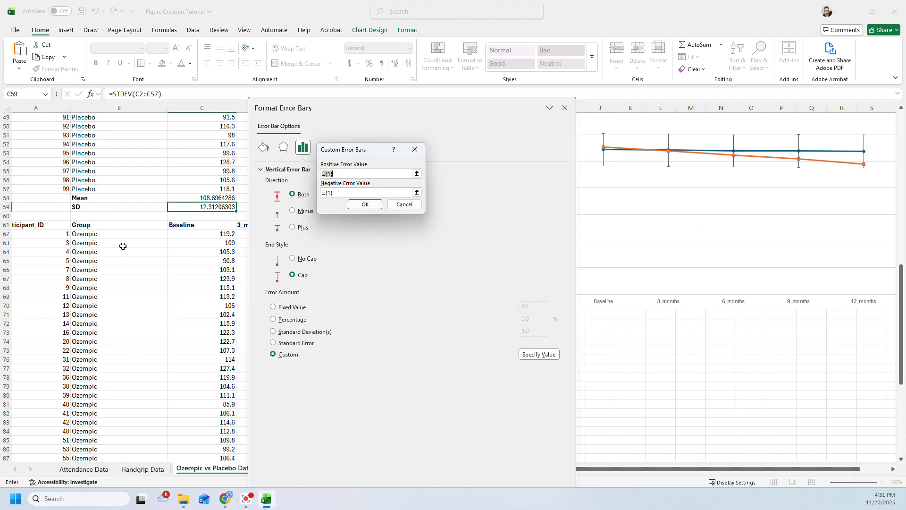
drag(345, 121, 492, 117)
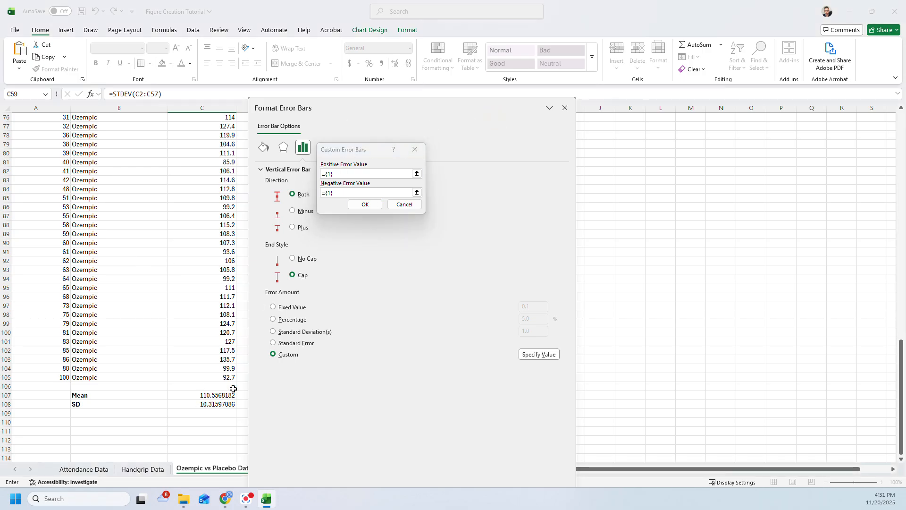
click(204, 406)
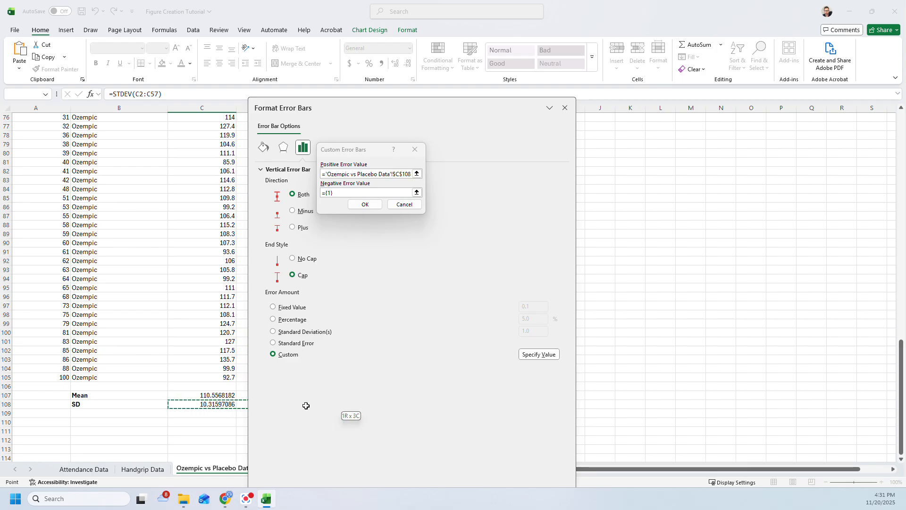
click(404, 203)
drag(399, 110, 712, 82)
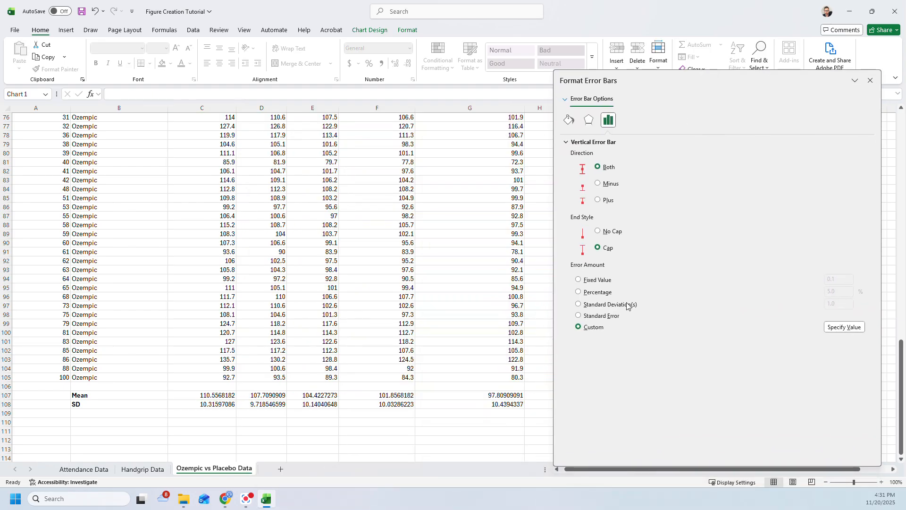
- Enter C108:G108 as both the positive and negative custom error ranges and confirm with OK
click(844, 327)
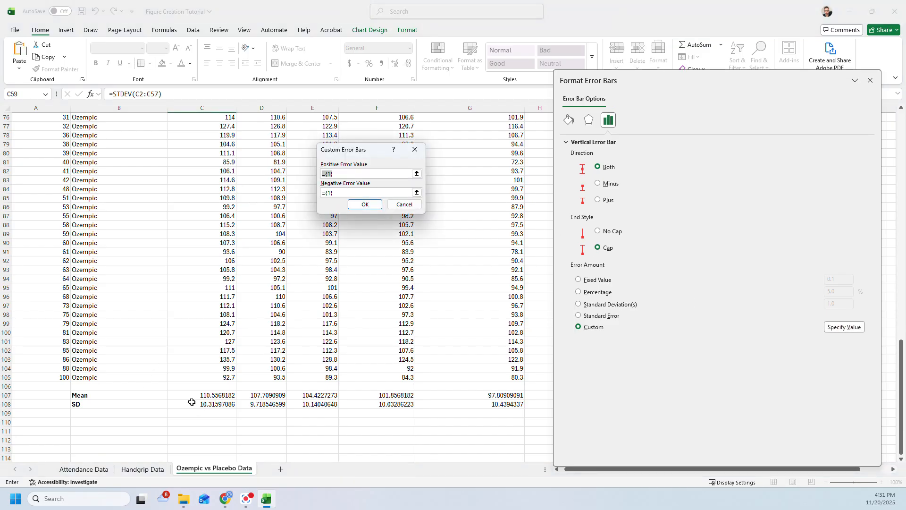
drag(202, 406, 509, 405)
drag(340, 195, 270, 188)
key(BackSpace)
drag(203, 404, 465, 403)
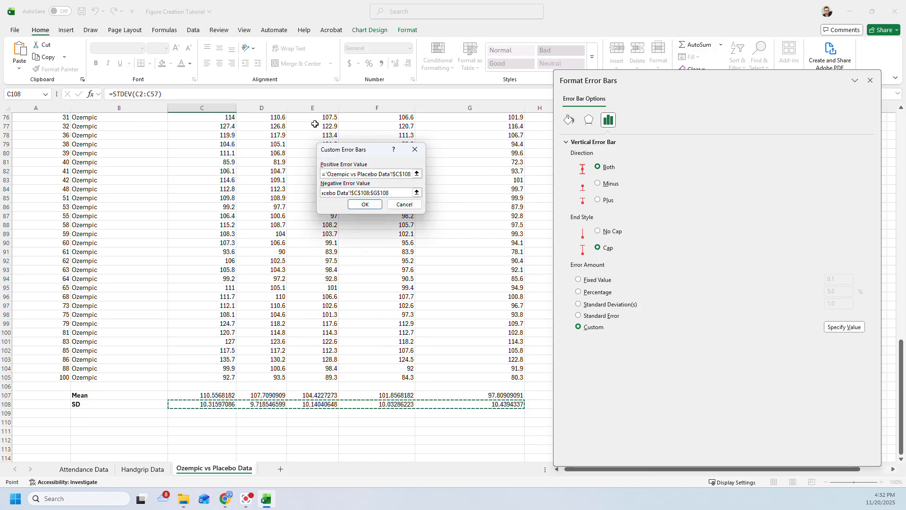
click(364, 204)
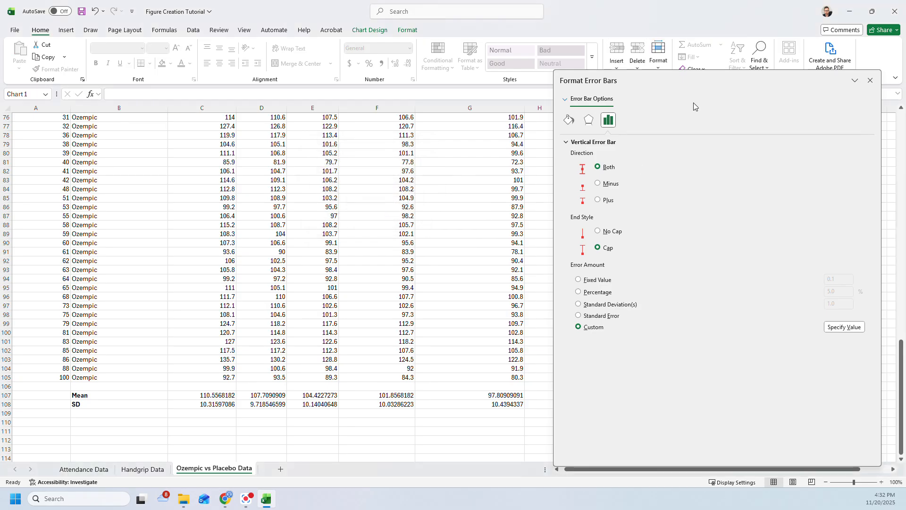
- Float the Format pane at the upper left, scroll up to the chart, and select its plot area
drag(715, 78, 599, 247)
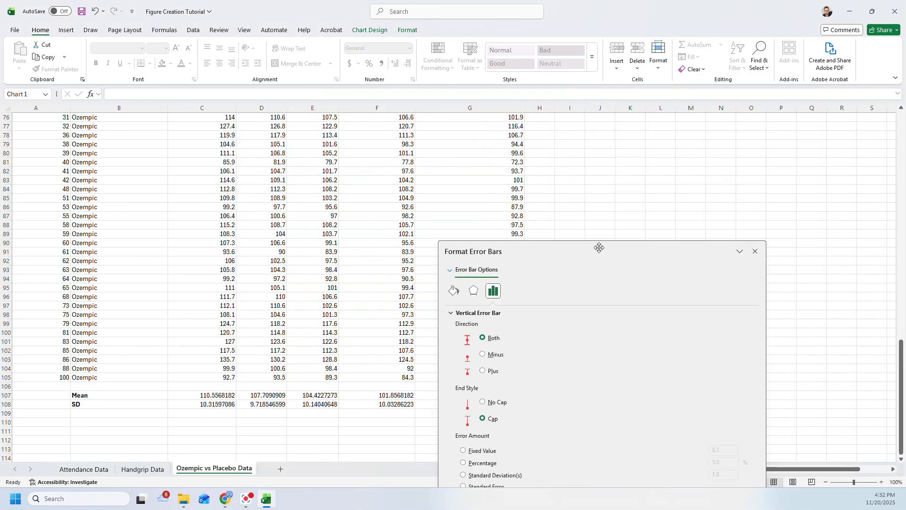
scroll(608, 193, up, 10)
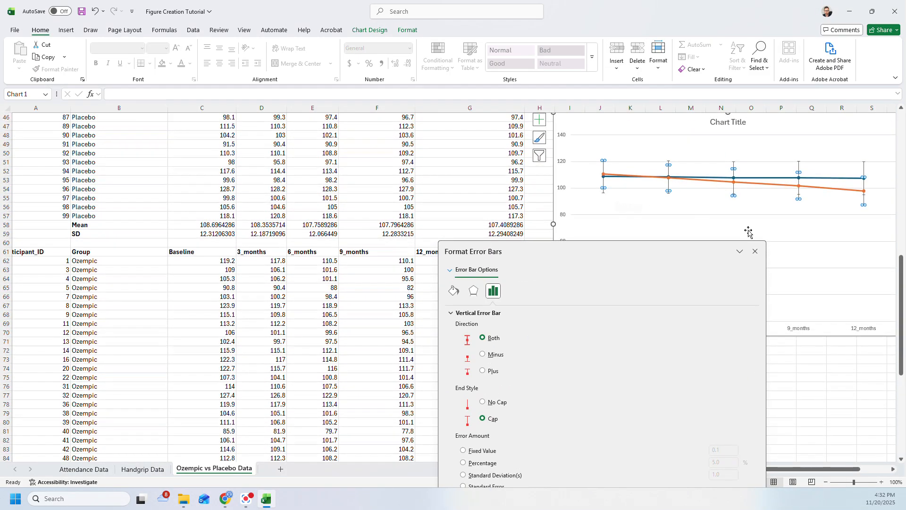
drag(603, 249, 314, 119)
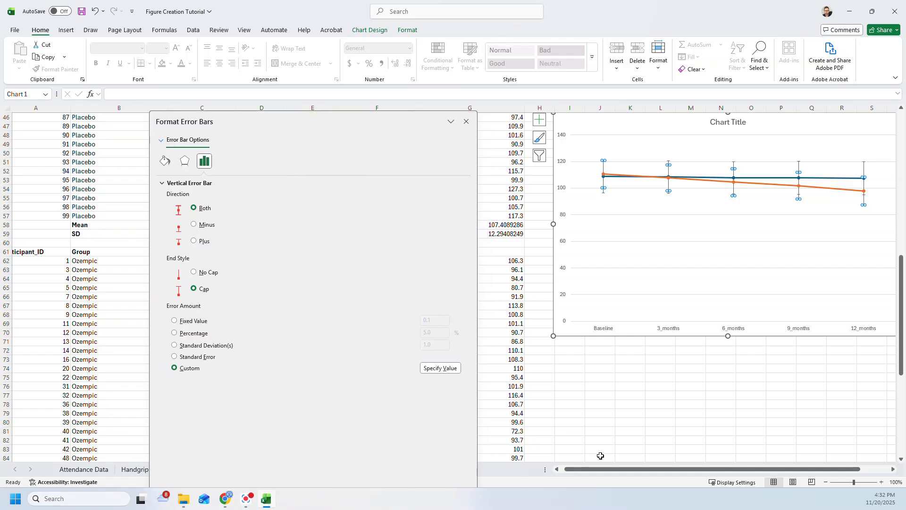
drag(612, 469, 642, 473)
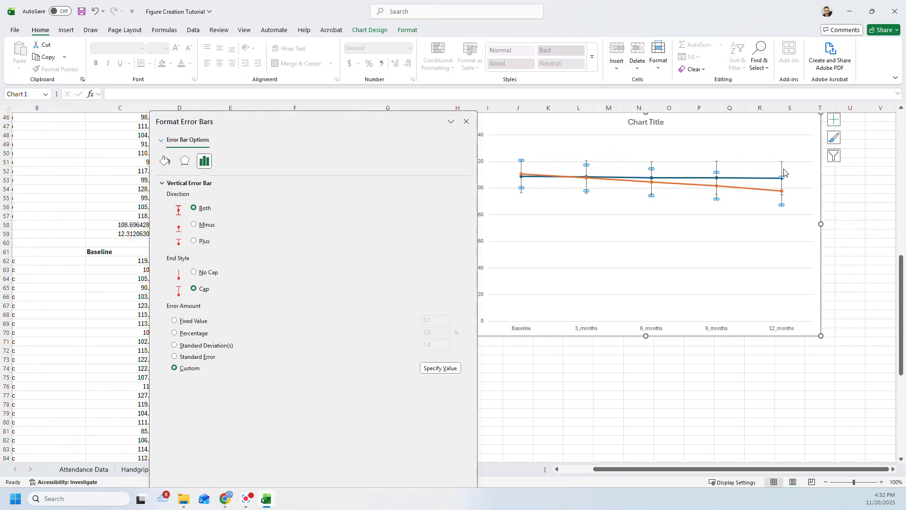
click(727, 237)
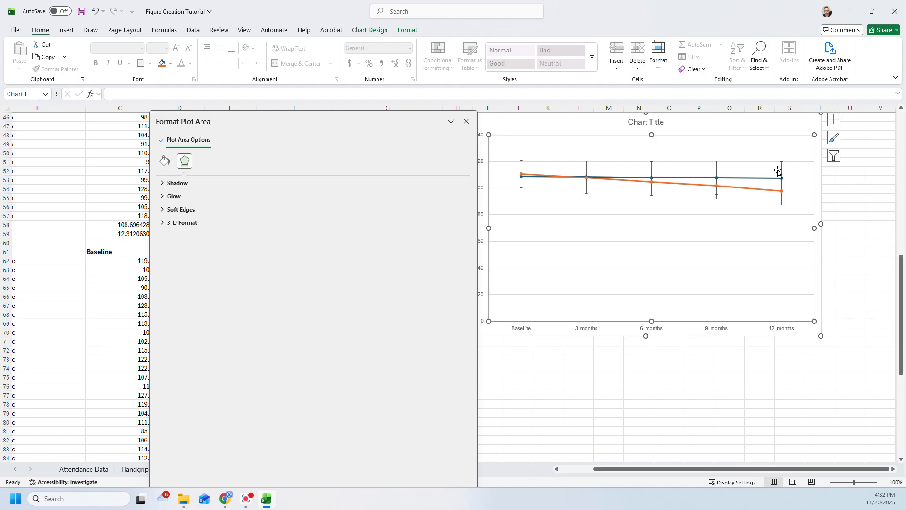
- Set the Placebo error bars' direction to Plus only
mouse_move(780, 182)
click(782, 172)
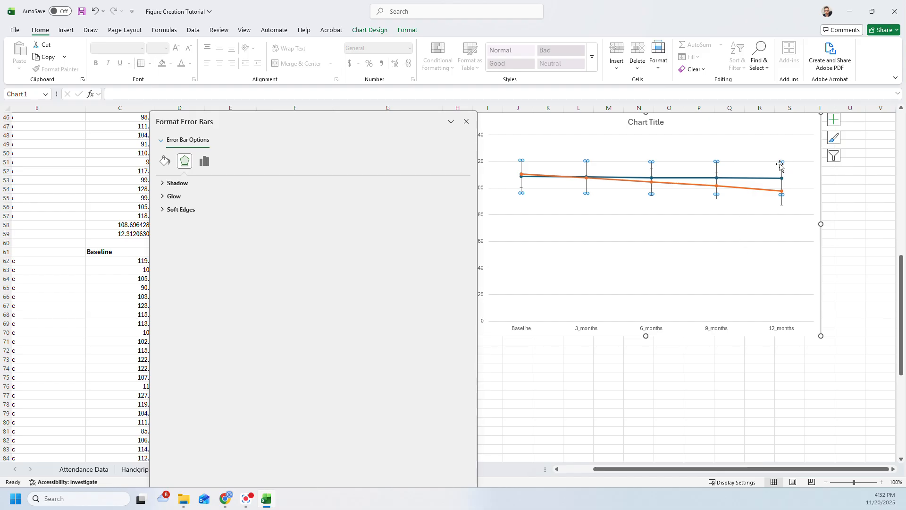
click(204, 160)
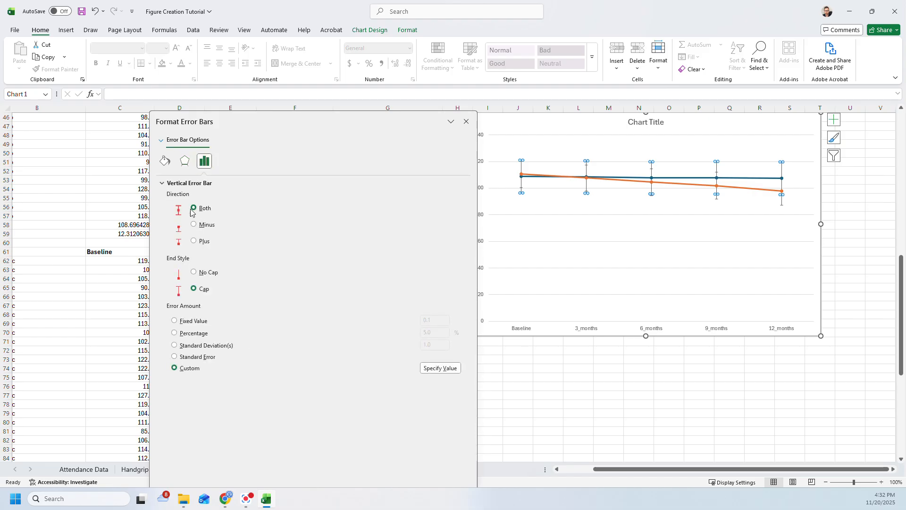
click(194, 241)
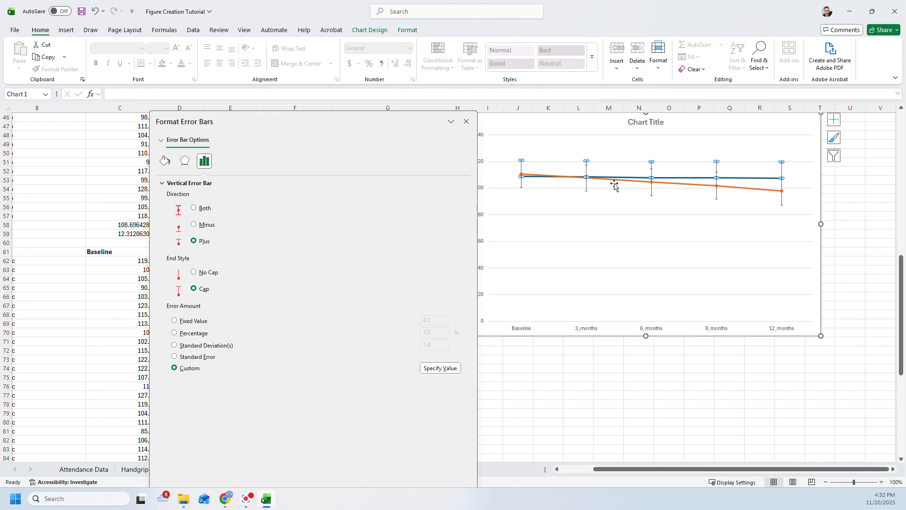
- Set the Ozempic error bars' direction to Minus only and review the chart
click(194, 207)
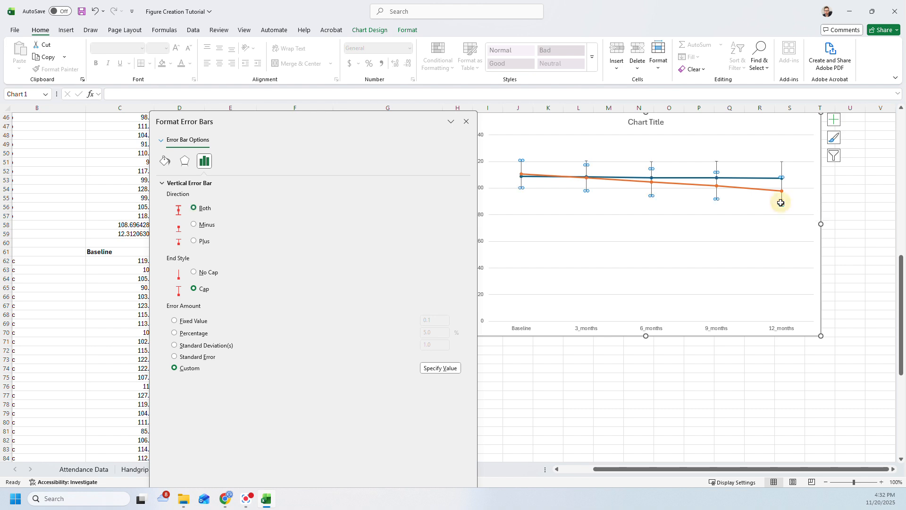
click(194, 227)
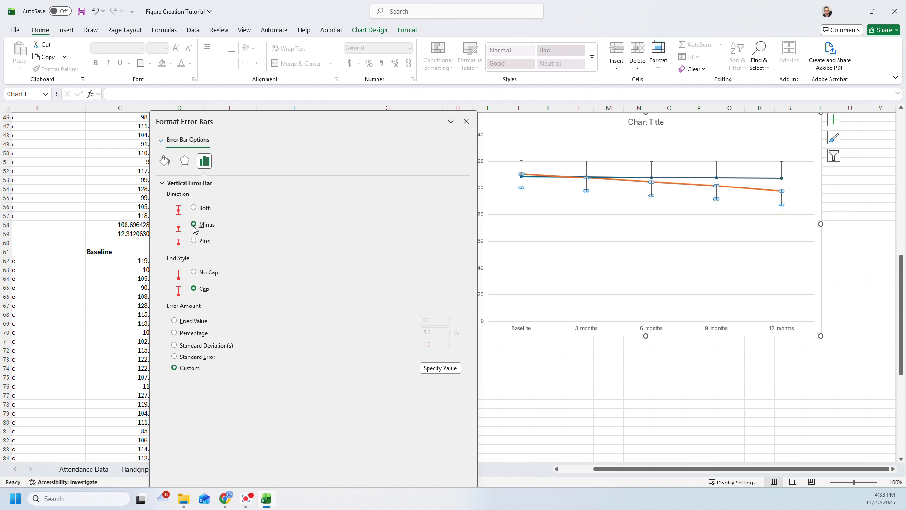
click(725, 225)
mouse_move(663, 180)
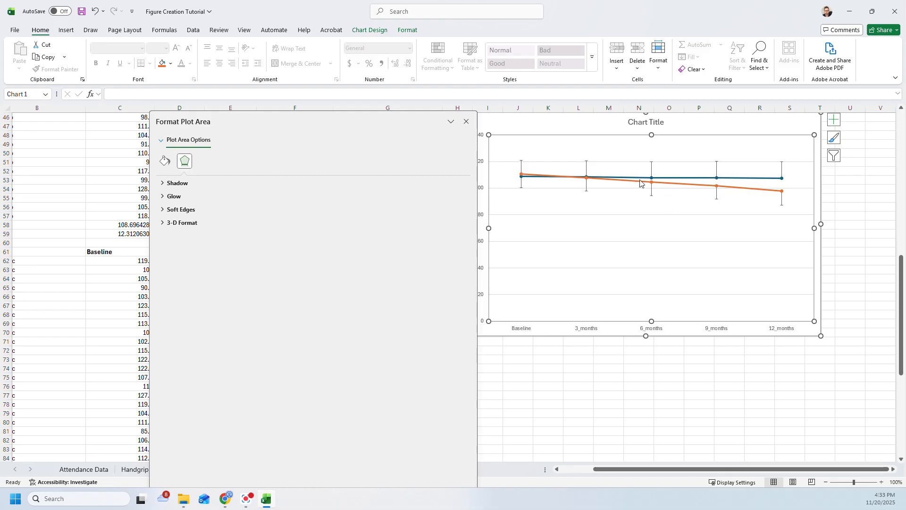
- Format the Placebo series' error bars as solid black lines 0.5 pt wide
click(651, 169)
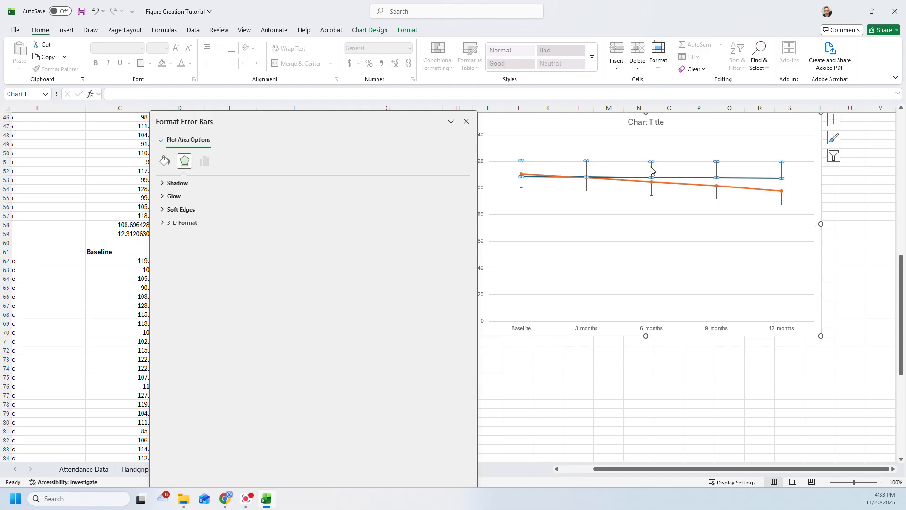
click(161, 164)
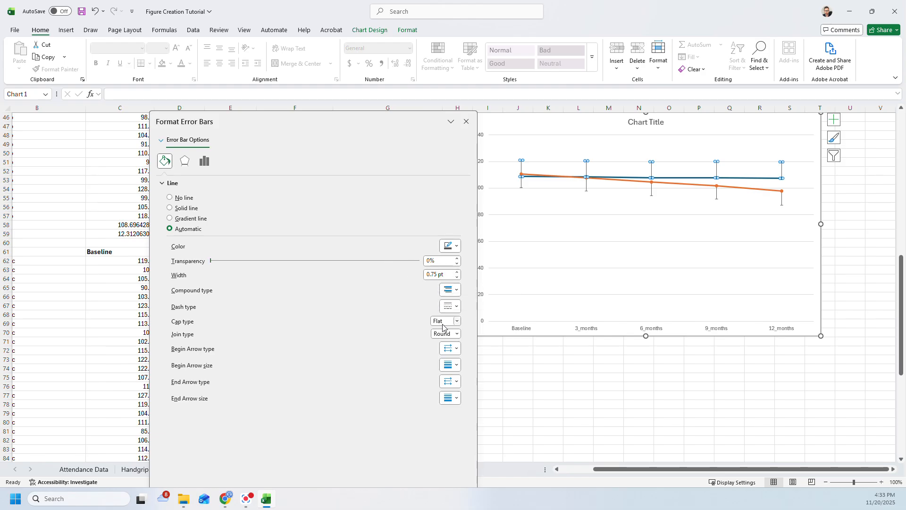
click(457, 273)
click(456, 277)
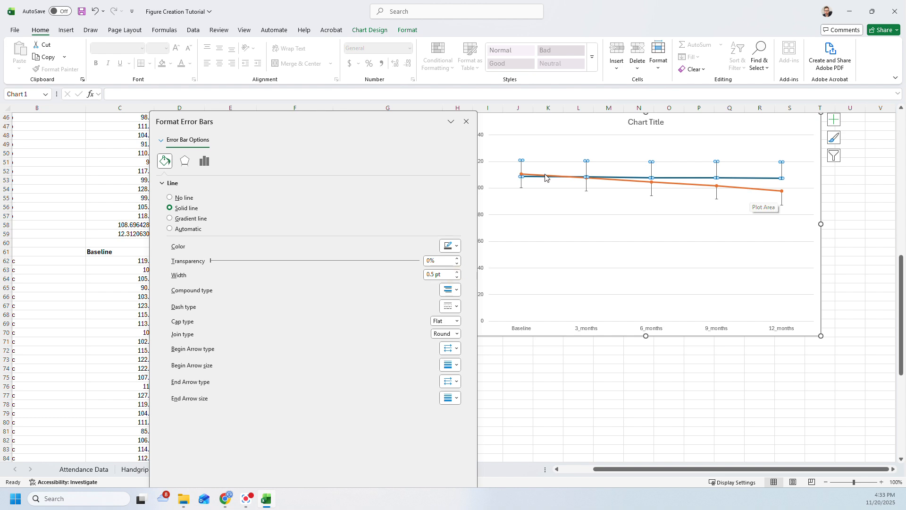
click(455, 247)
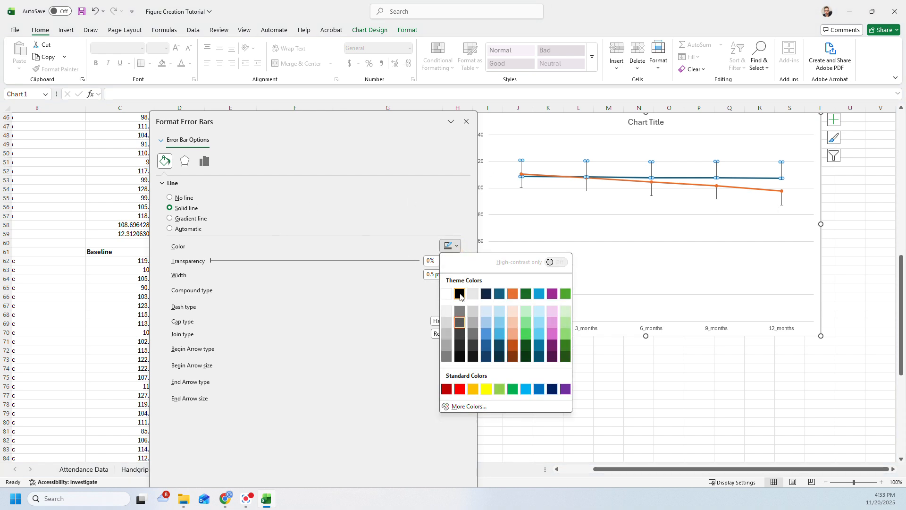
click(460, 294)
- Give the Ozempic series' error bars the same 0.5 pt black line styling
click(717, 196)
click(458, 277)
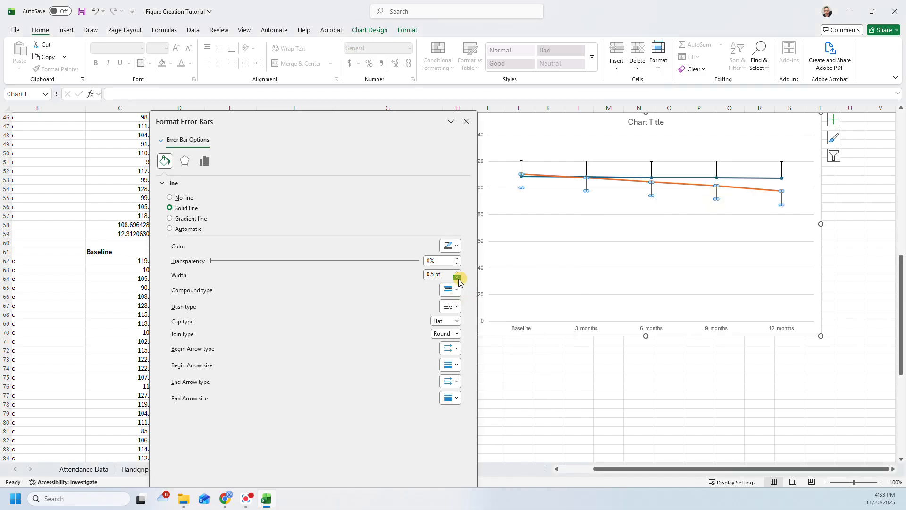
click(448, 246)
click(461, 294)
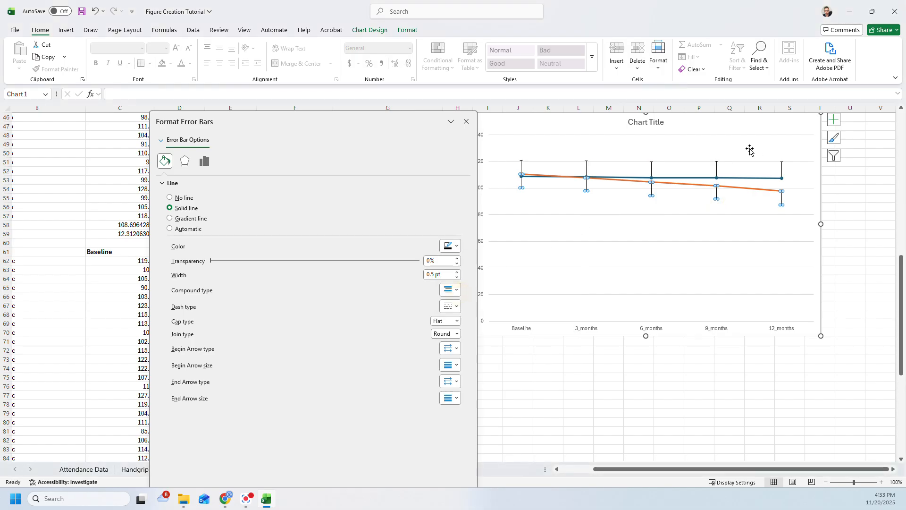
click(760, 211)
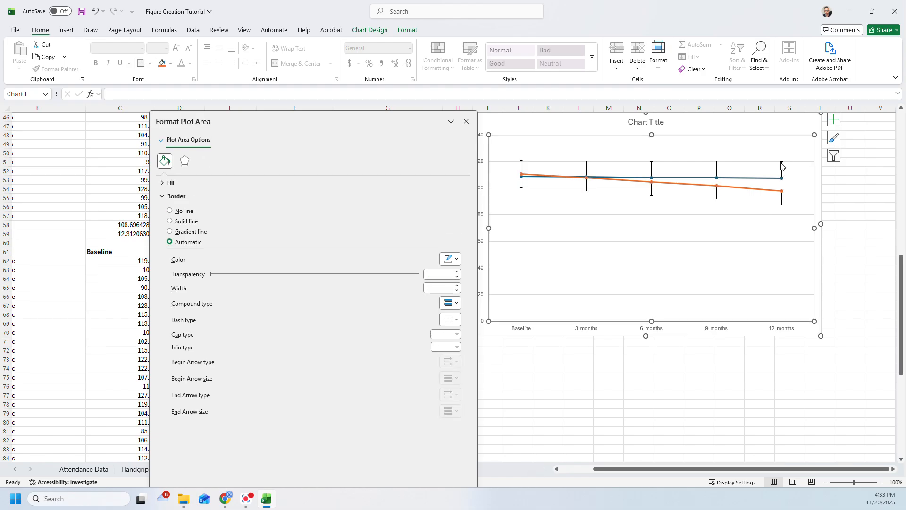